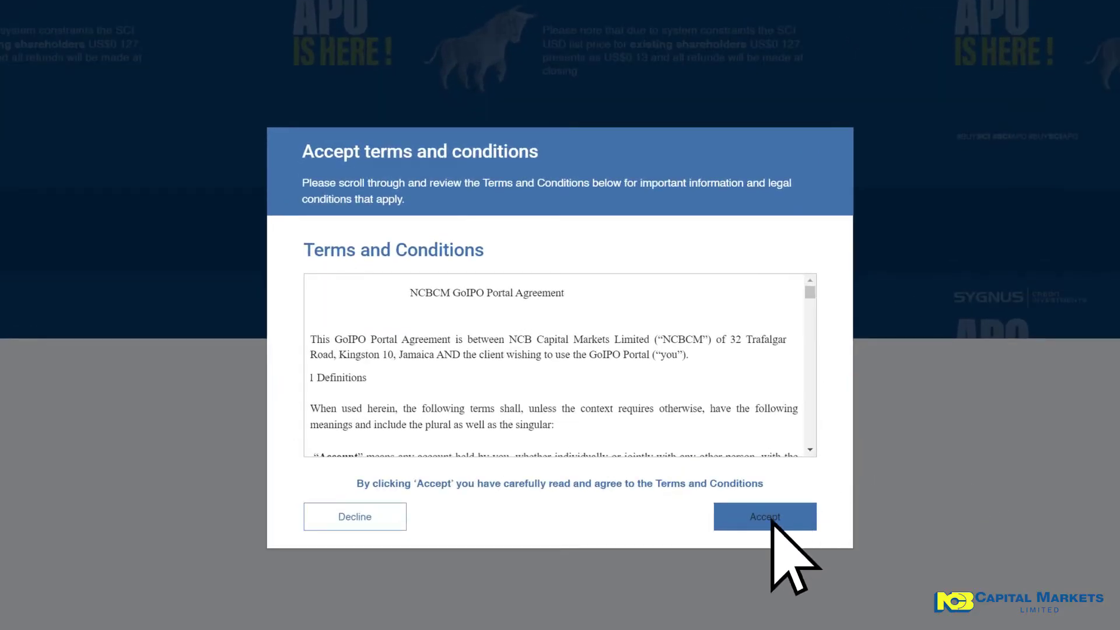
Accept the portal agreement, then answer No to all three PEP questions and Yes to being a Jamaican tax resident
click(772, 521)
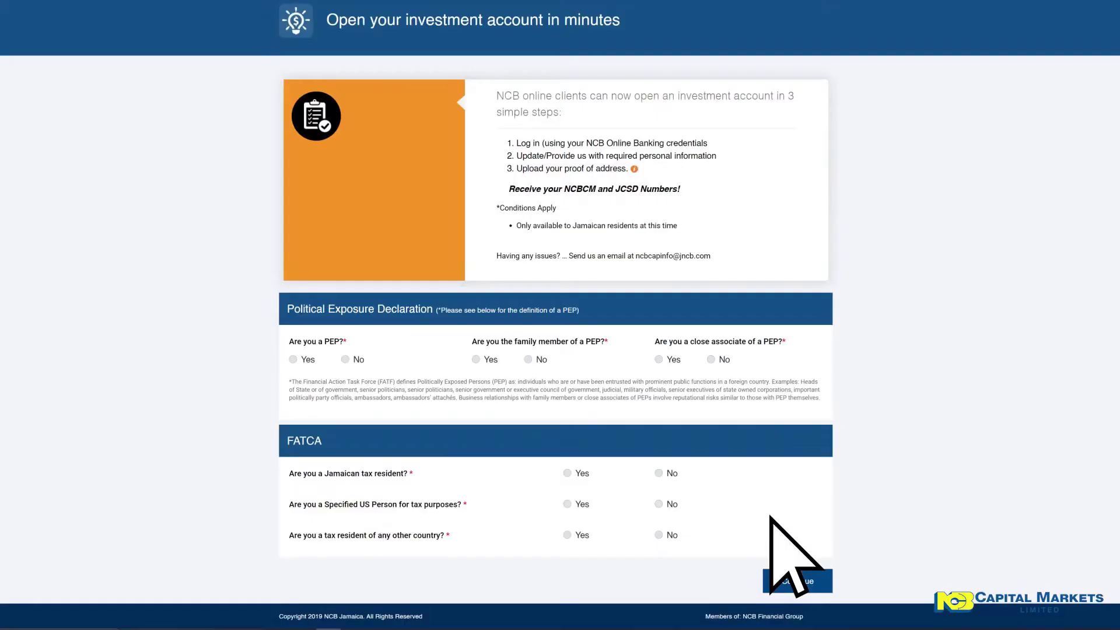
click(344, 360)
click(528, 359)
click(710, 359)
click(567, 473)
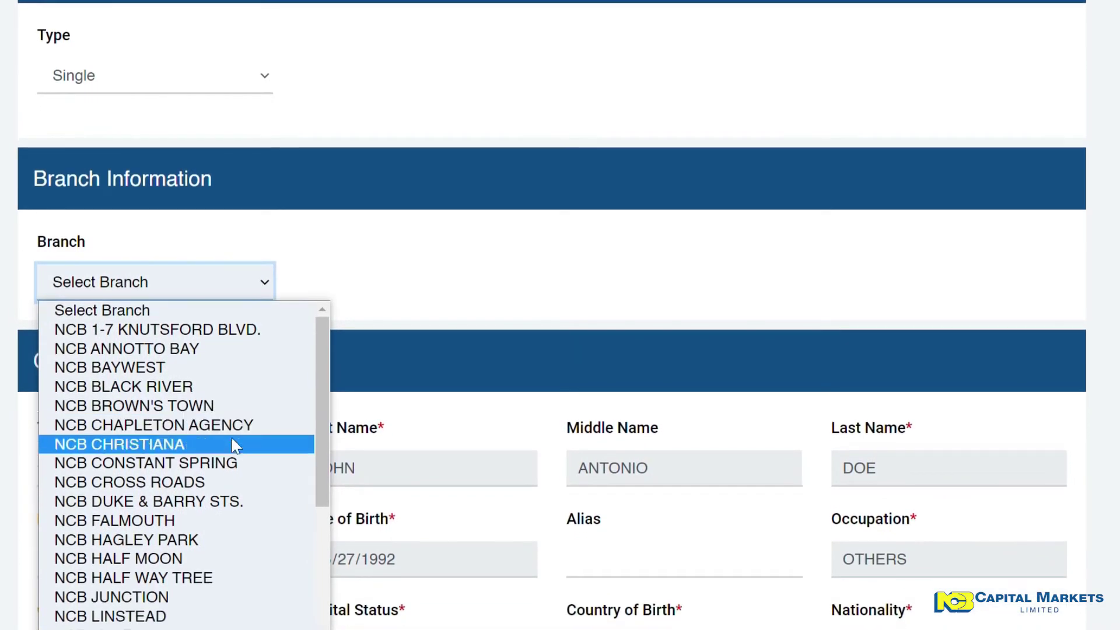
Set the branch to NCB CONSTANT SPRING and choose the primary client's marital status
click(227, 464)
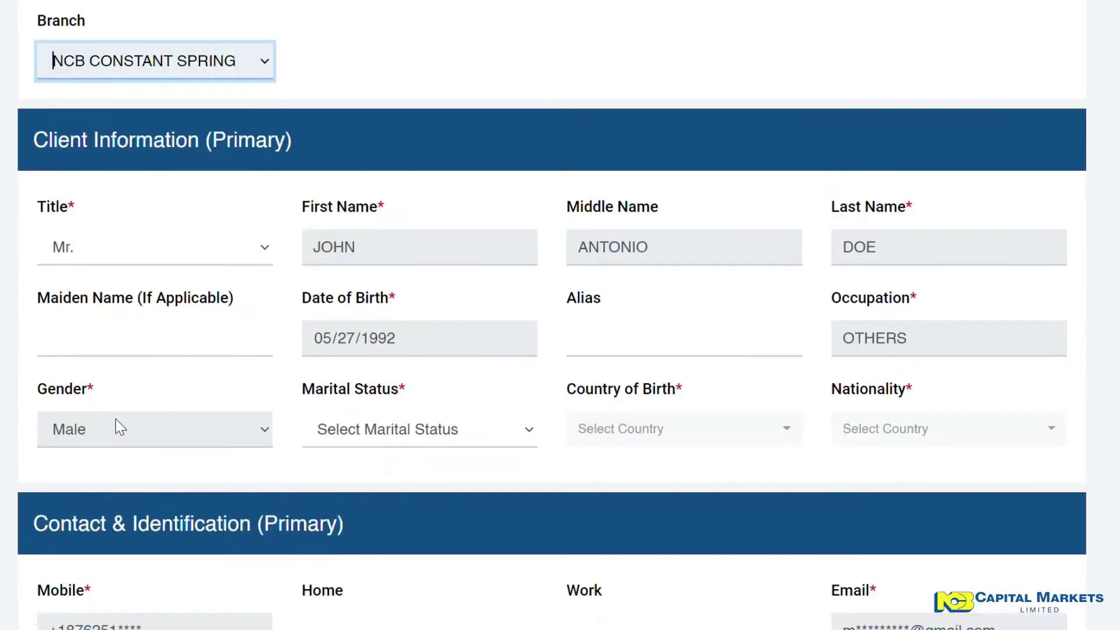
click(420, 536)
click(475, 589)
Set the client's country of birth and nationality to Jamaica and proceed past the contact and identification section
click(685, 535)
text(j)
click(758, 232)
click(880, 437)
text(jam)
key(Return)
scroll(720, 440, down, 5)
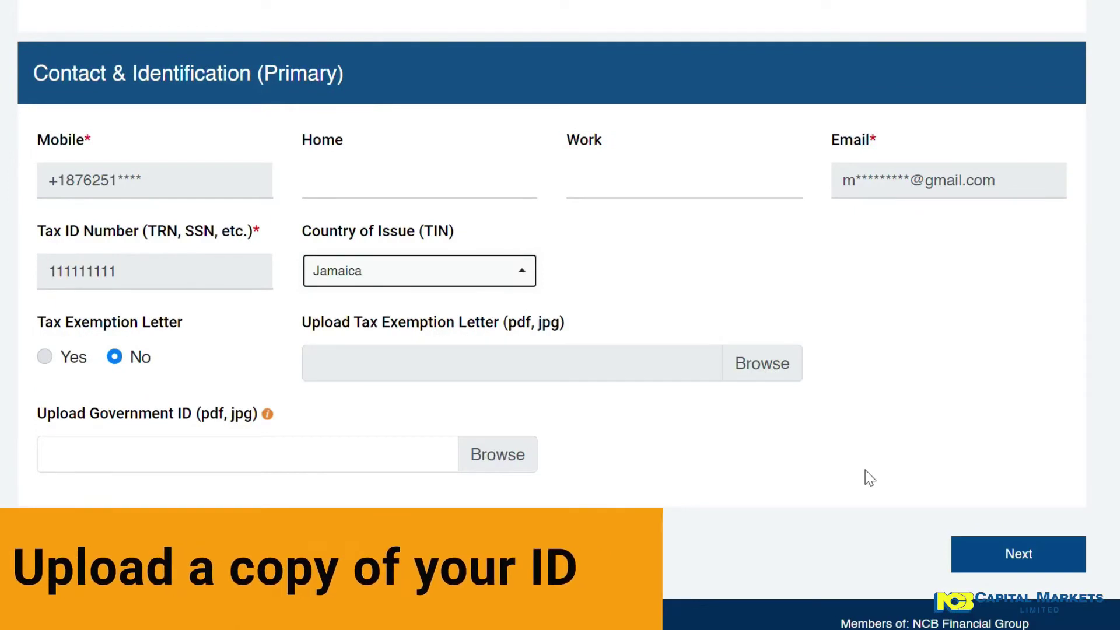
click(1022, 562)
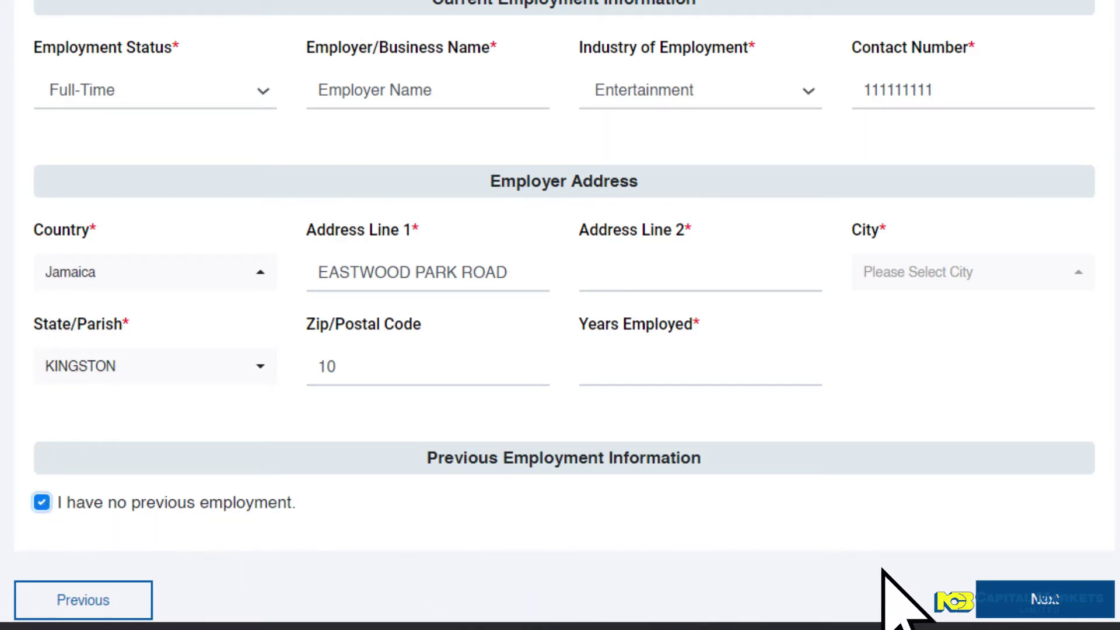
Proceed from the employment section and go through the account purpose, investment and risk assessment questions
click(1025, 599)
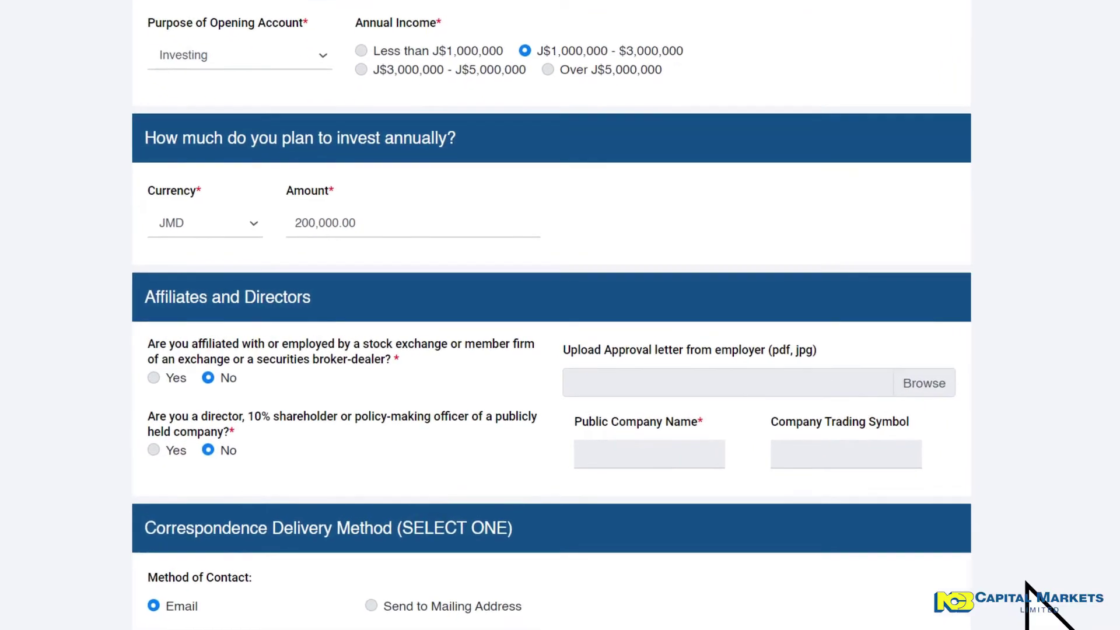
scroll(1027, 584, down, 10)
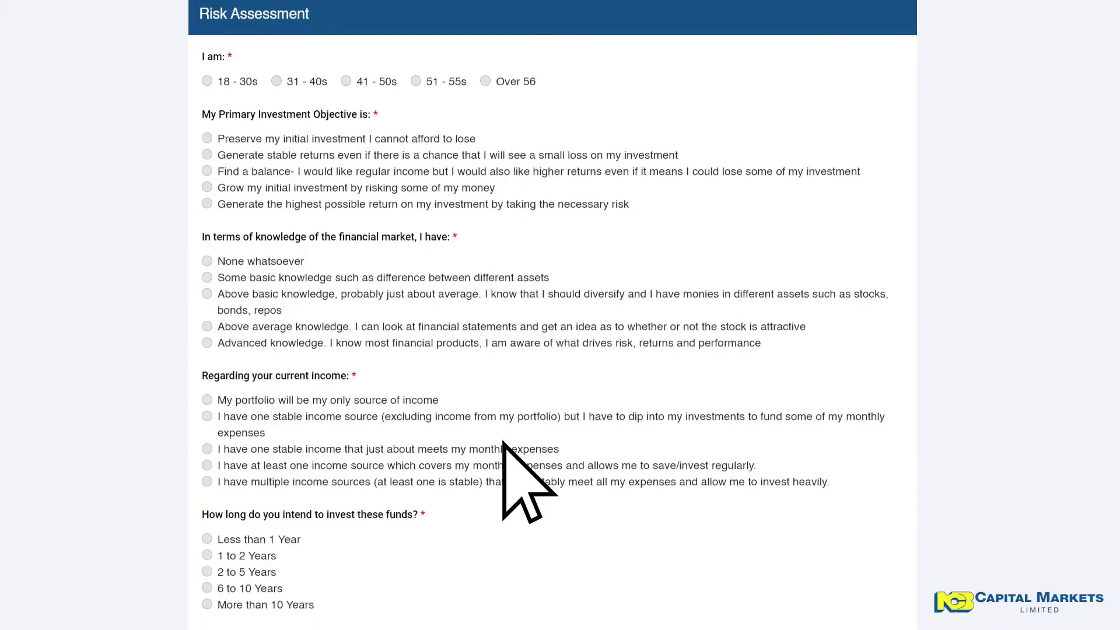
scroll(503, 443, down, 3)
scroll(503, 444, down, 2)
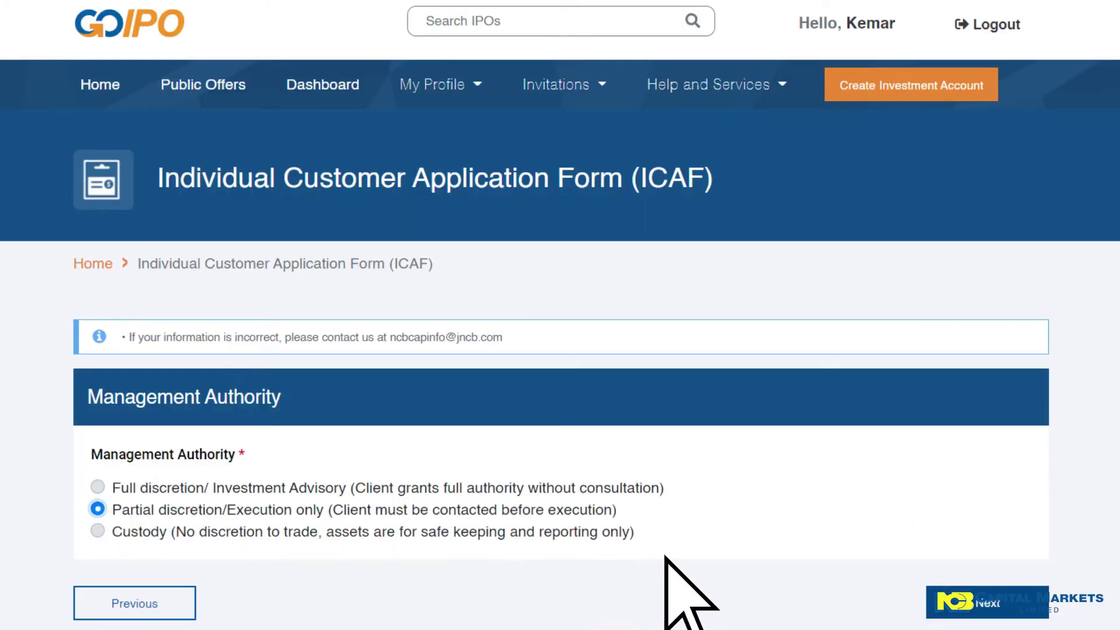
Proceed past Management Authority, agree to the Client Account Opening Agreement, and submit the reviewed application
click(986, 601)
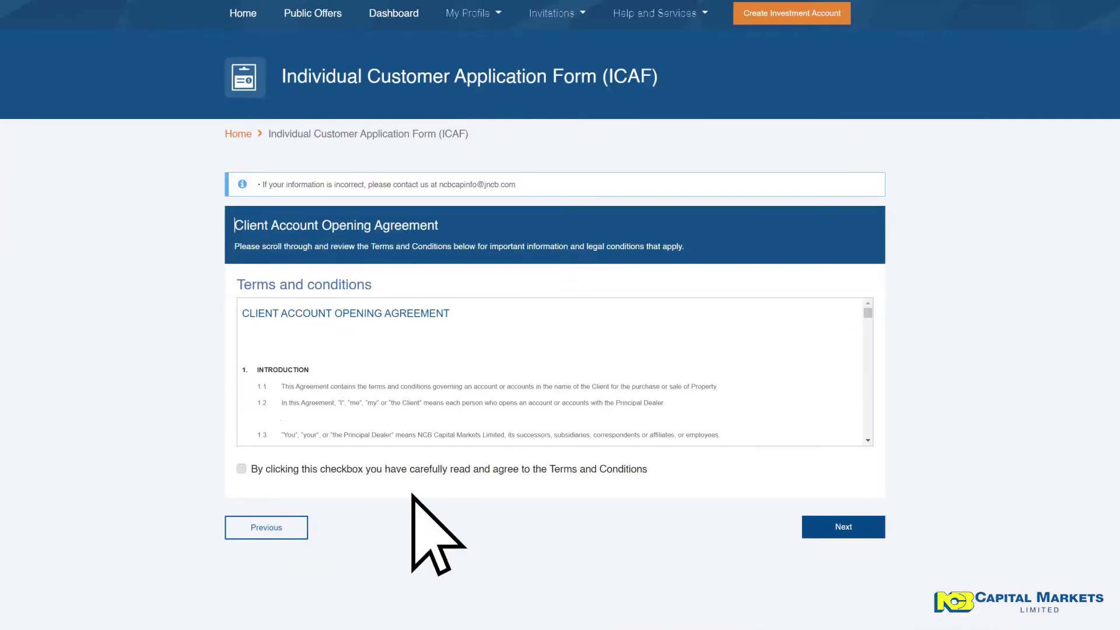
click(241, 469)
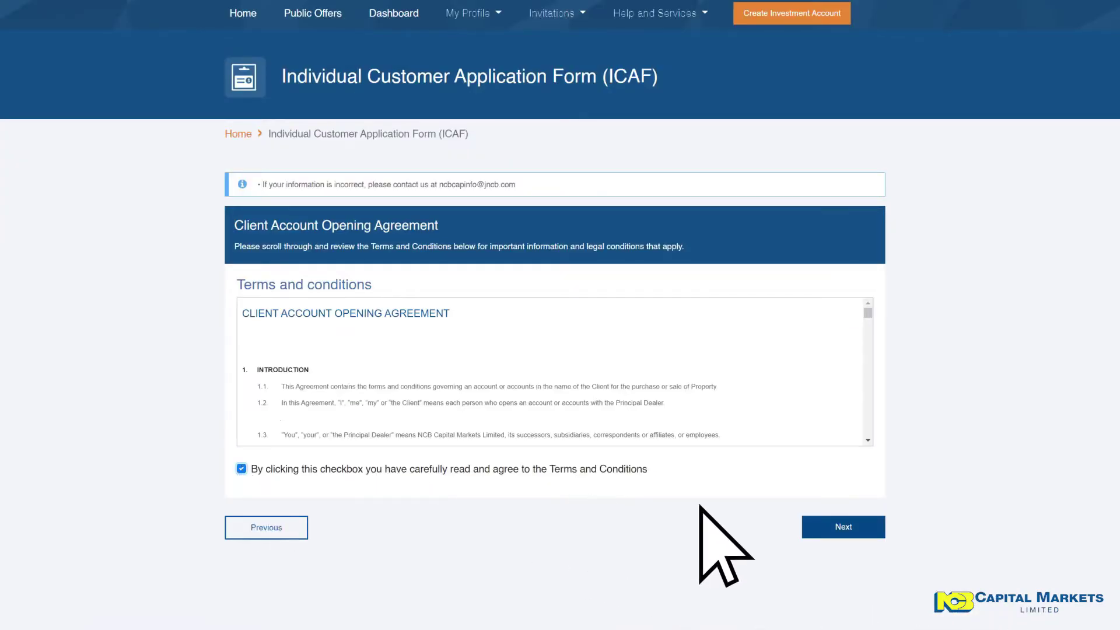
click(848, 527)
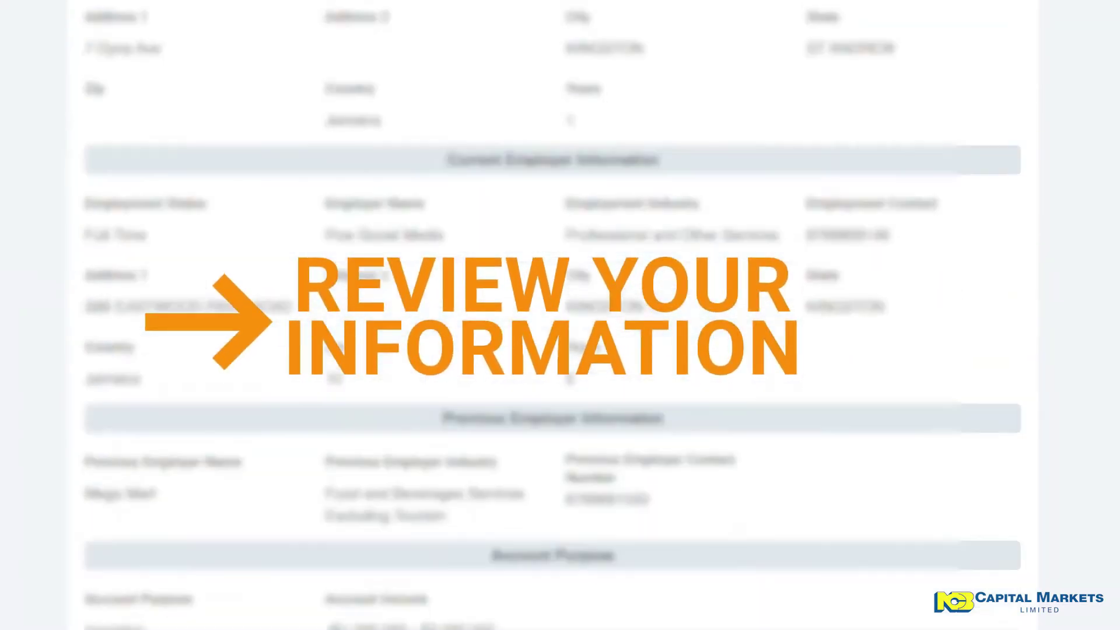
scroll(560, 315, down, 9)
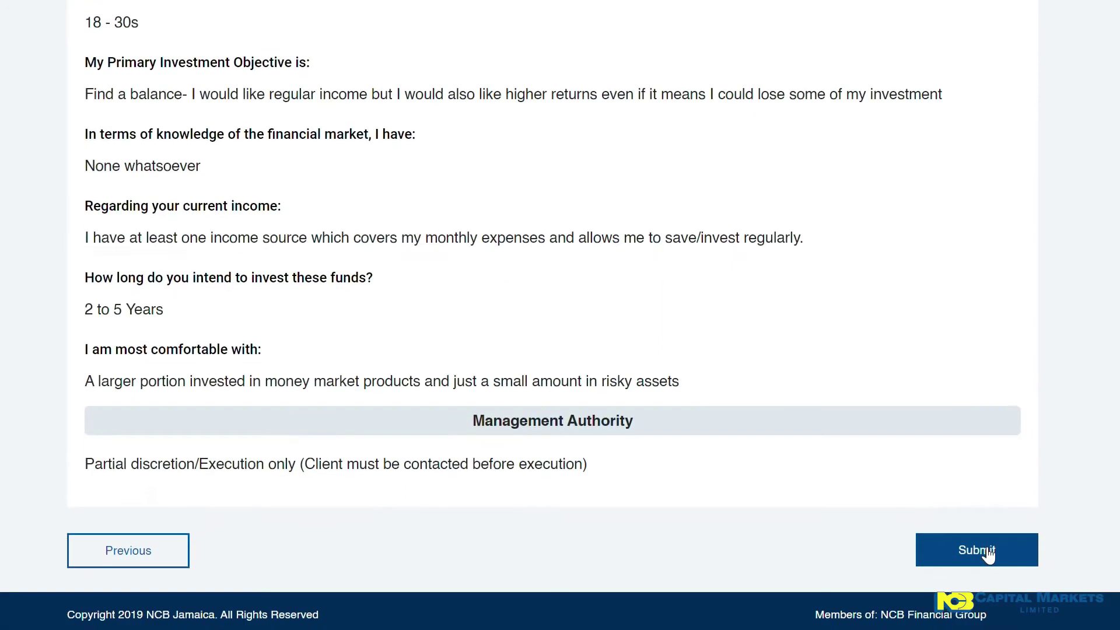
click(986, 552)
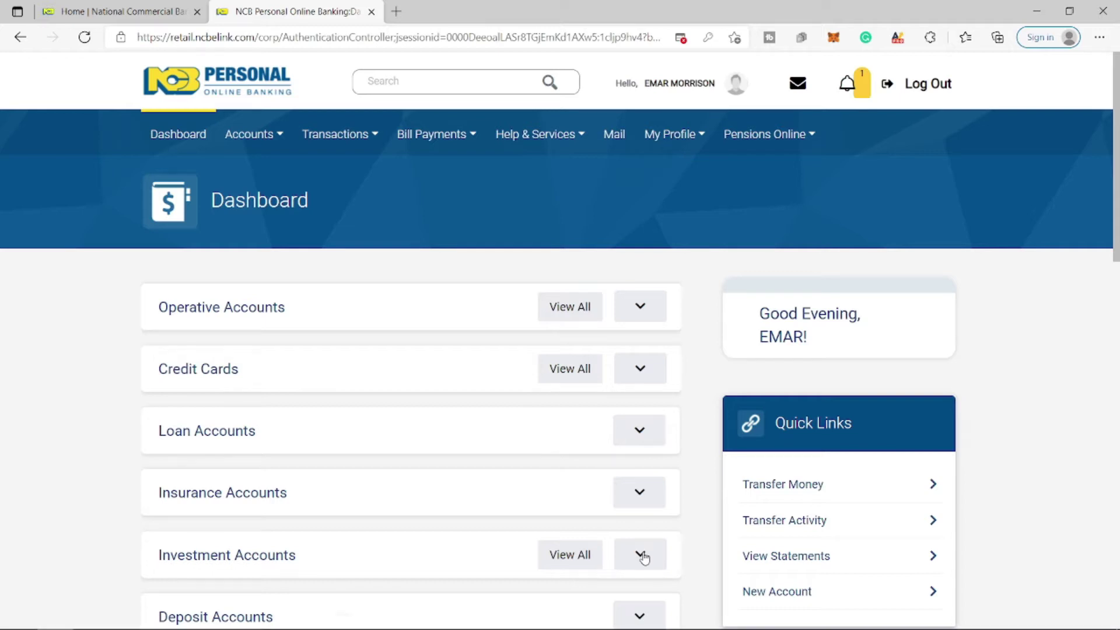
Open the account listed under Investment Accounts and bring up the new transfer form in its Capital Markets portal
click(642, 555)
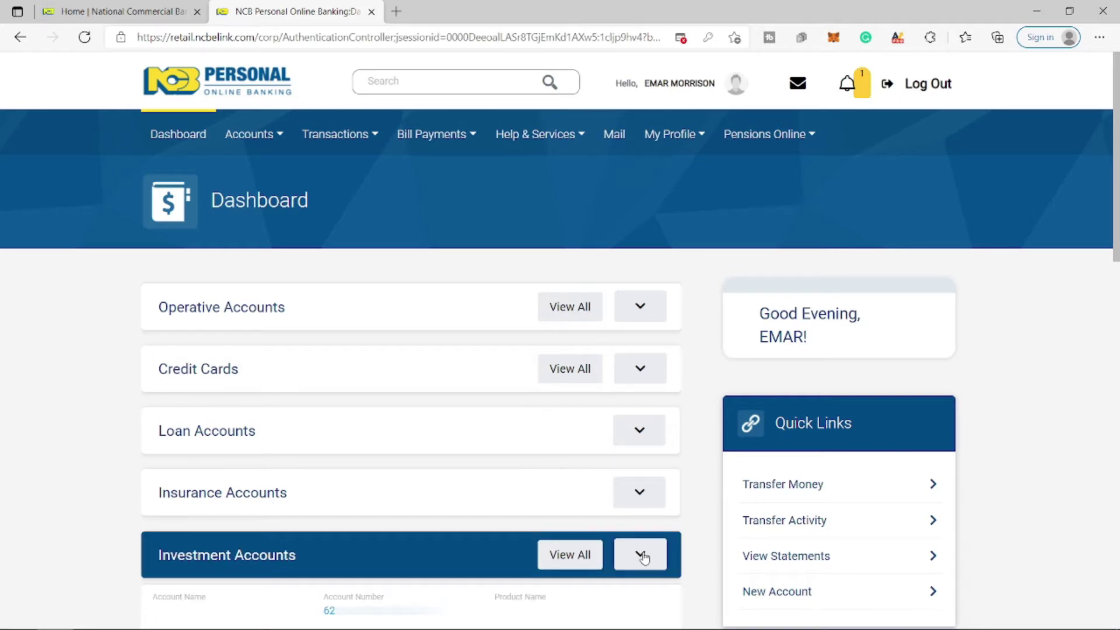
click(341, 620)
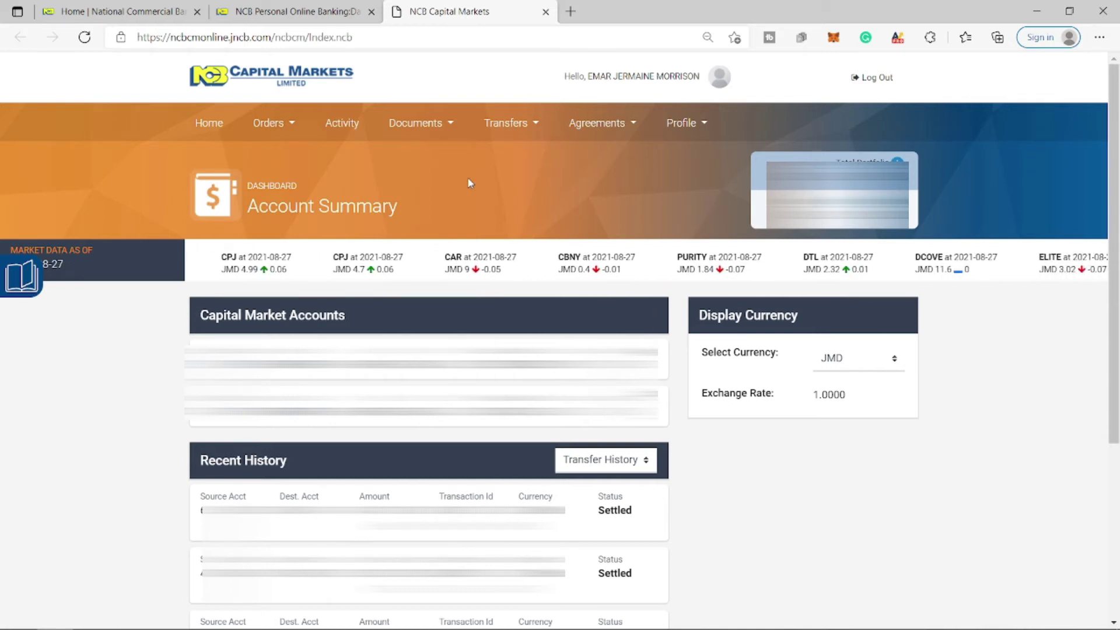
click(534, 123)
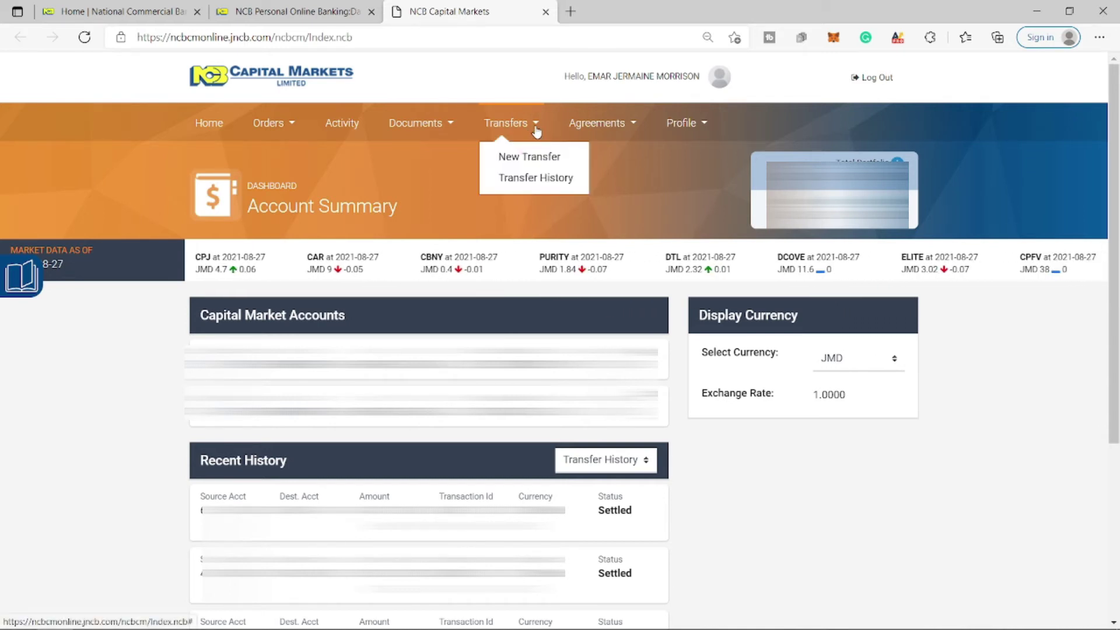
click(538, 161)
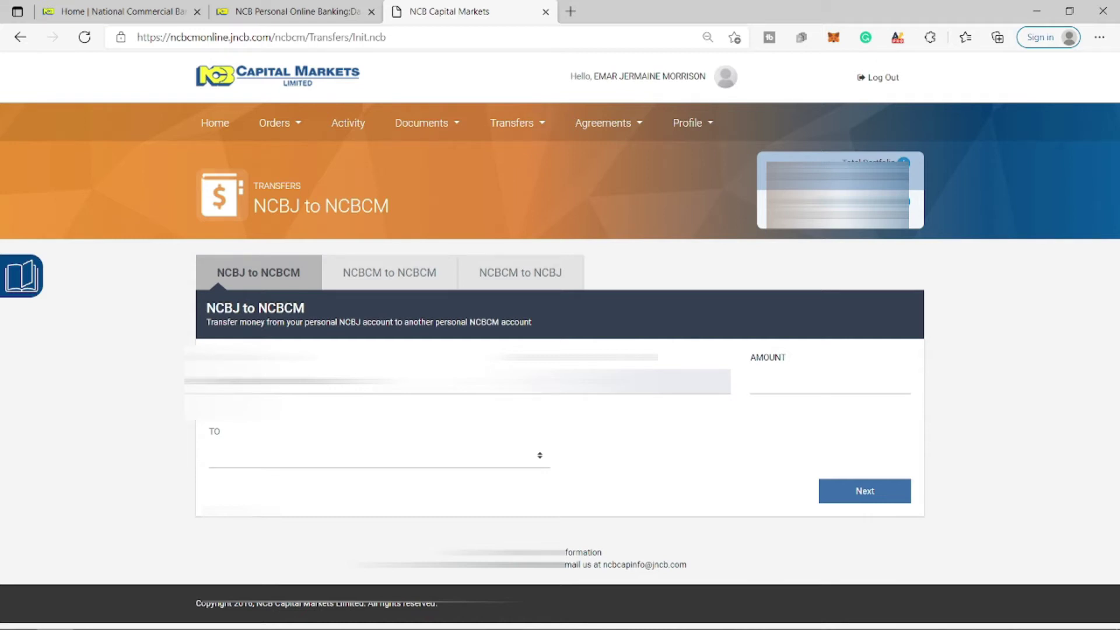
Start a new Stocks order of type Buy and select the first listed investment account
click(301, 134)
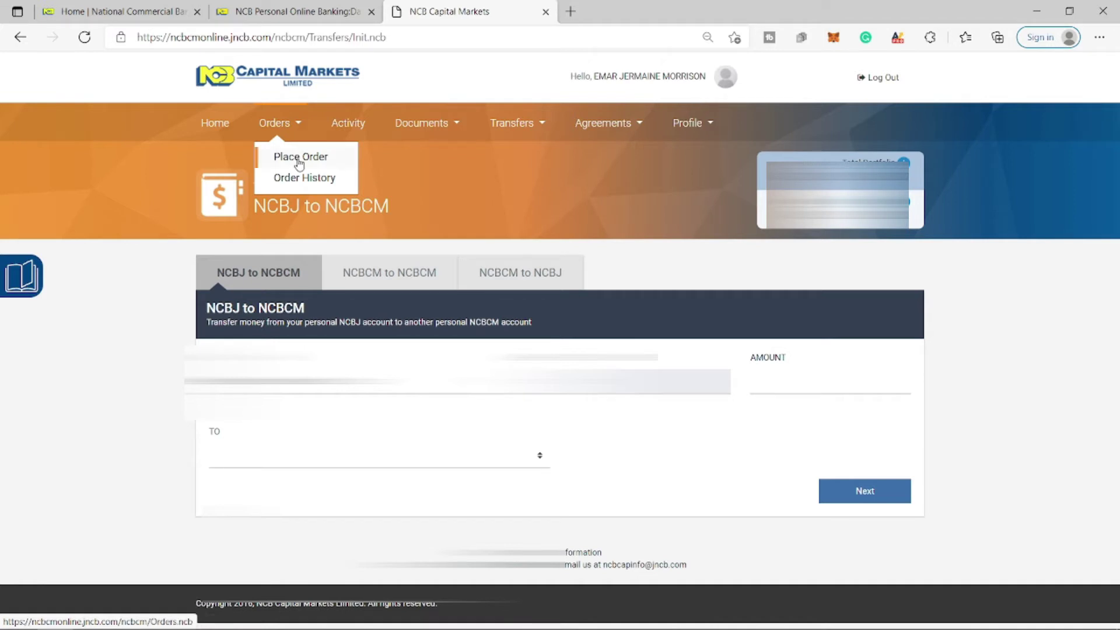
click(299, 157)
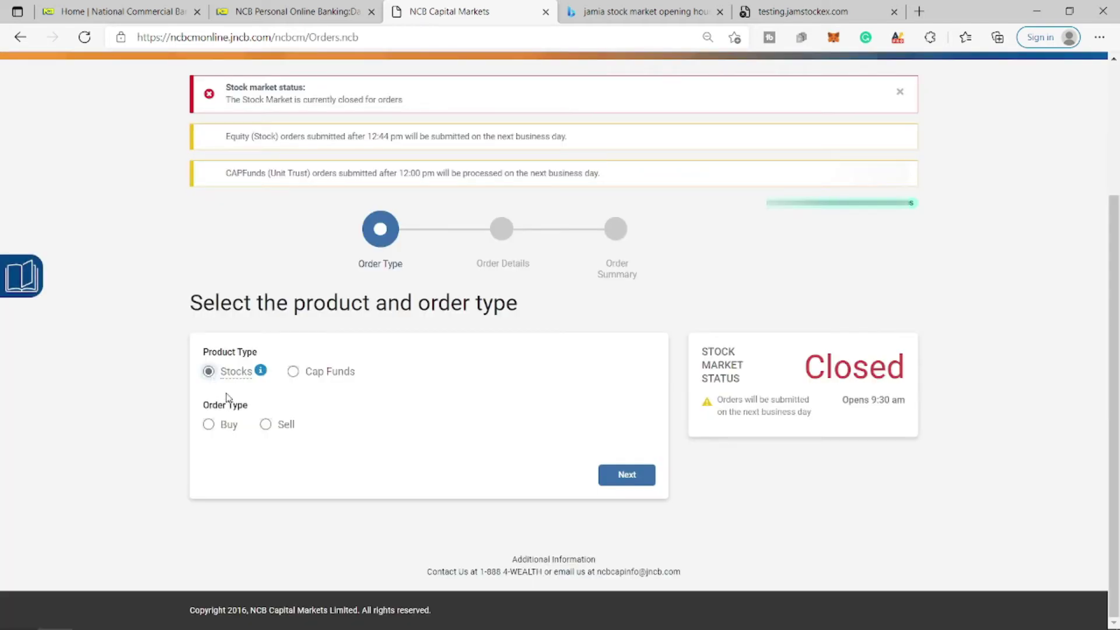
click(208, 426)
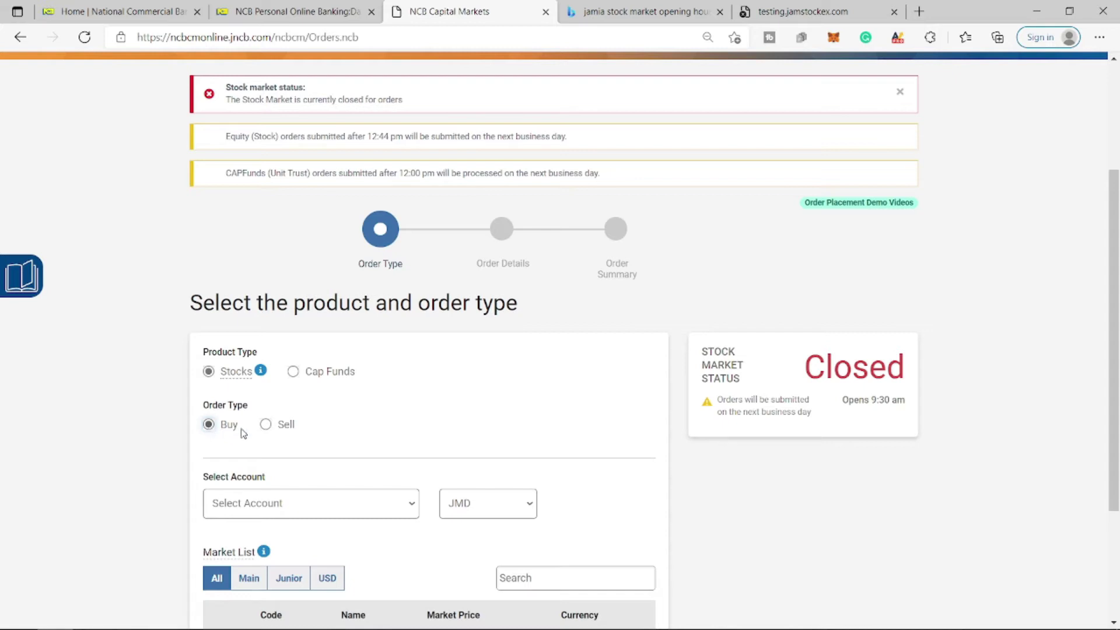
click(414, 505)
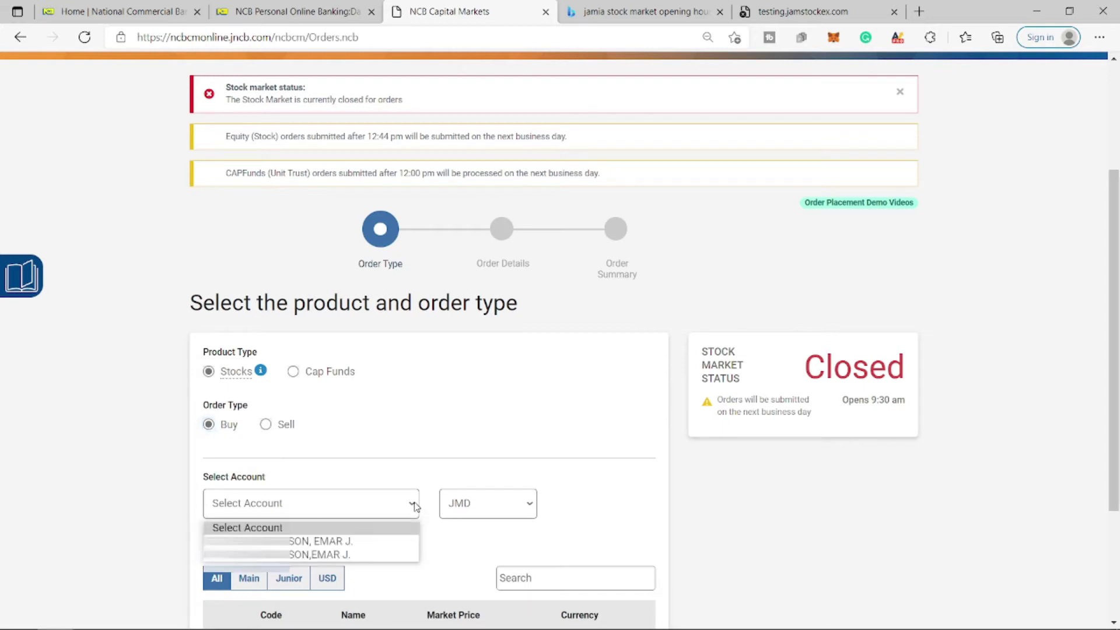
click(339, 542)
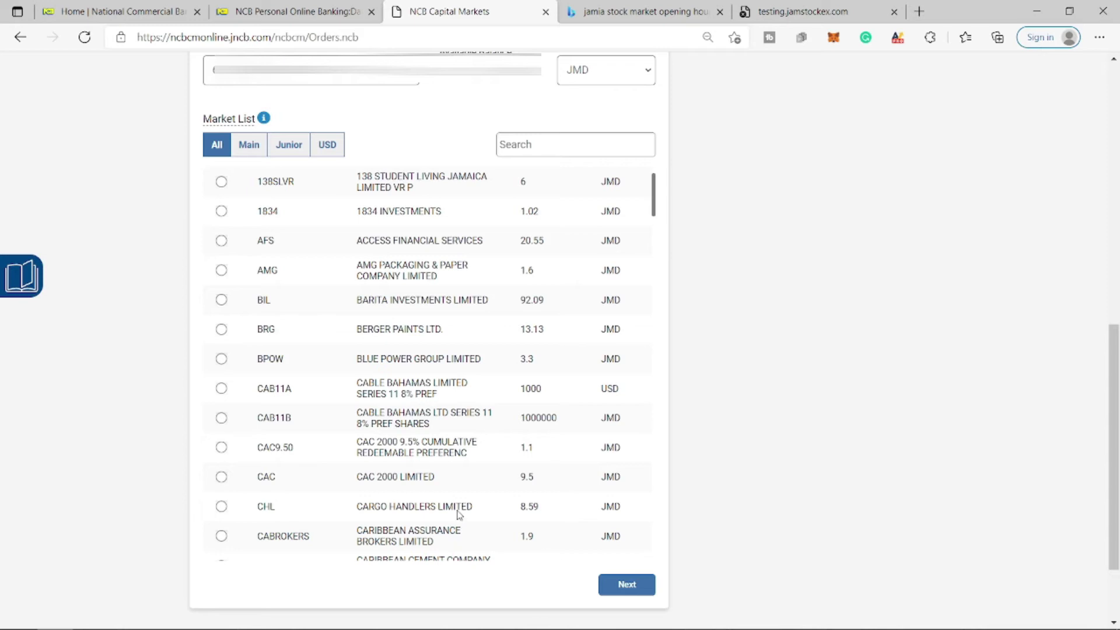
Find JMMB GROUP LIMITED (JMMBGL) in the market list with the search jmmb, select it, and compare its sell and buy order queues
click(559, 145)
text(jmmb)
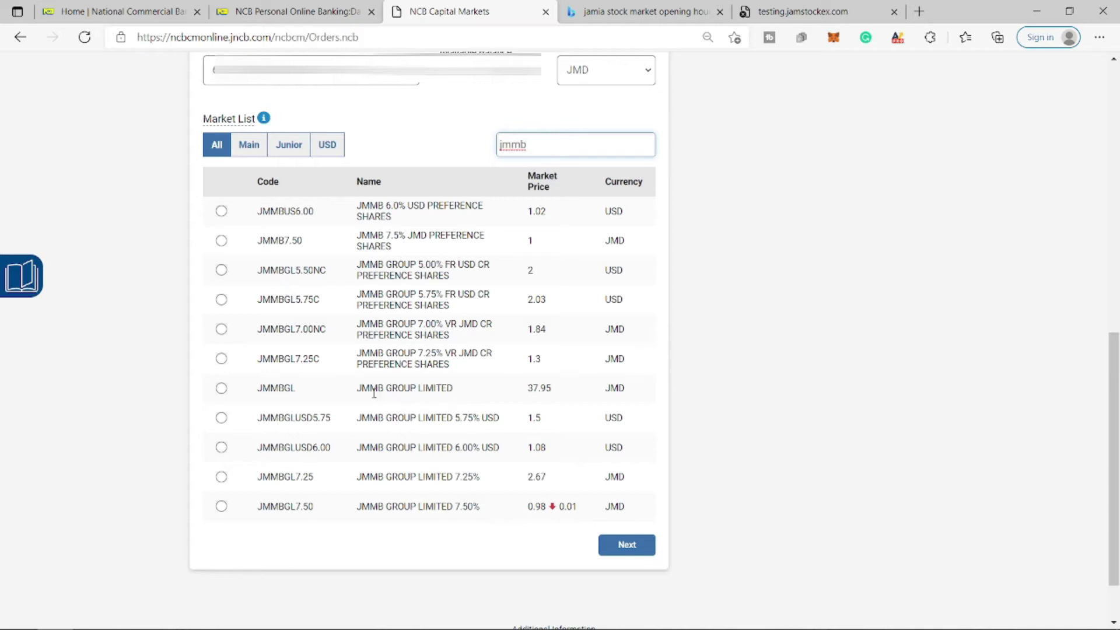
click(221, 388)
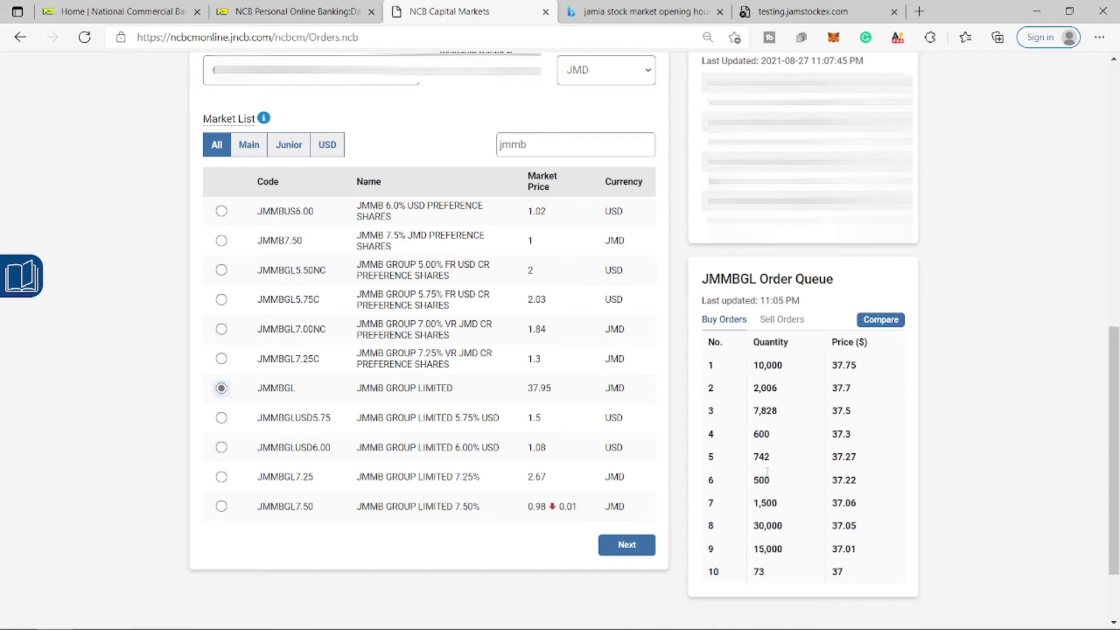
click(781, 321)
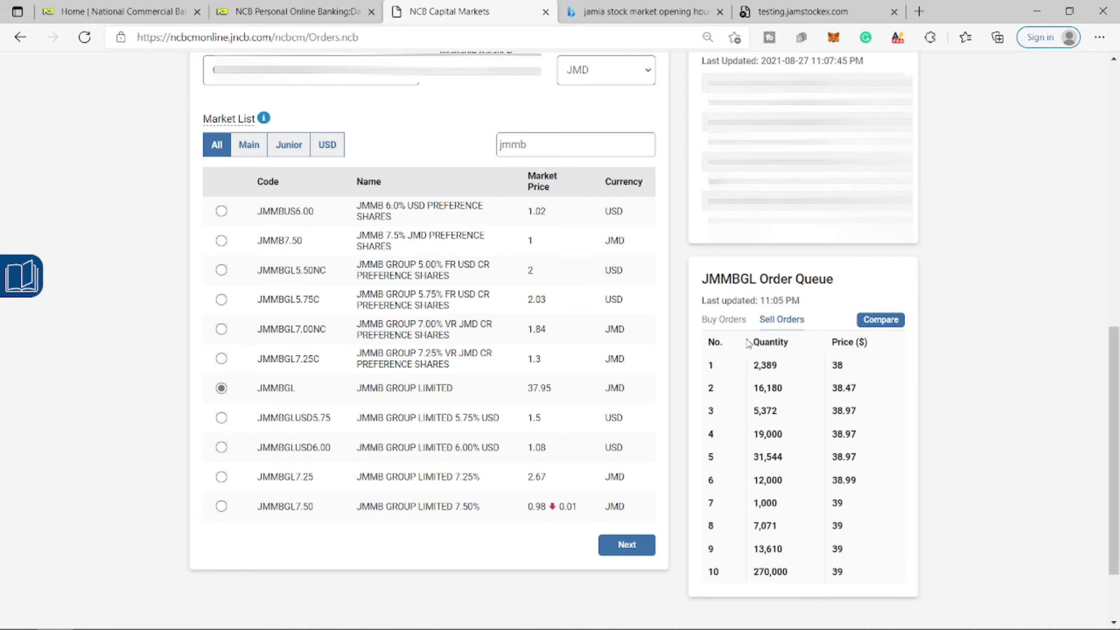
click(724, 320)
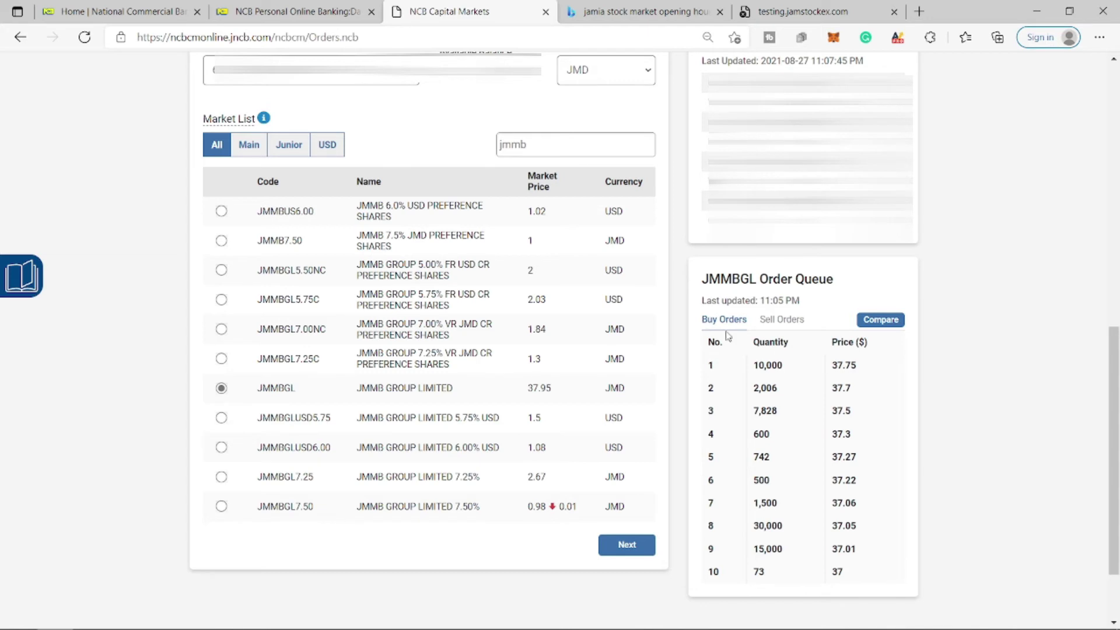
Continue to the order details and set the transaction method to Dollar Value with an amount of 500
click(637, 548)
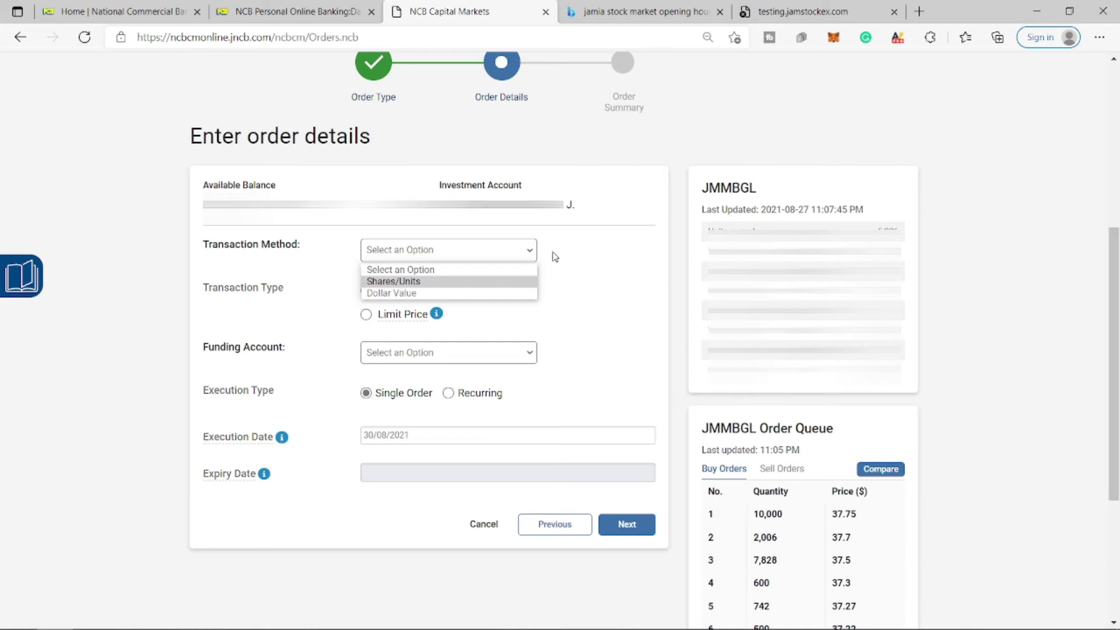
click(500, 292)
click(500, 290)
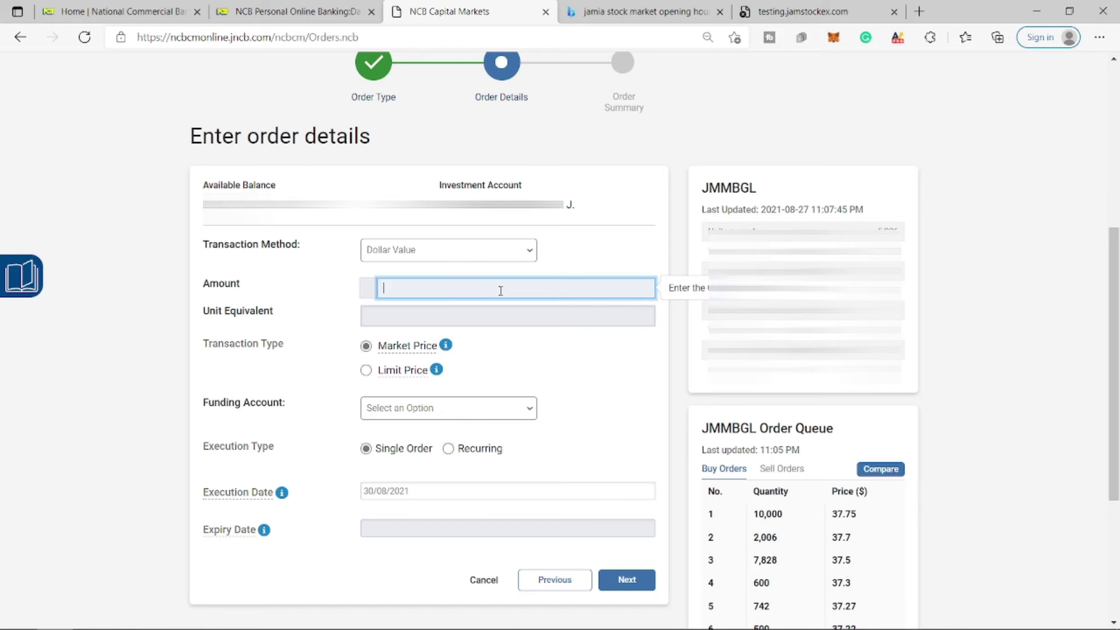
text(500)
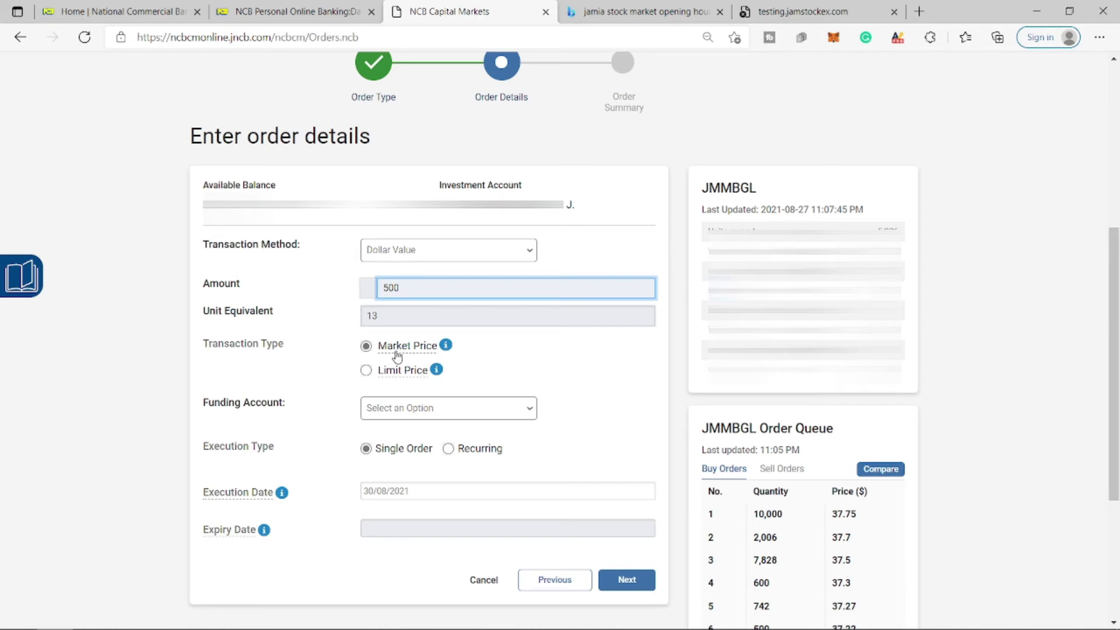
Set the transaction type to Limit Price at 37 and choose the funding account
click(366, 371)
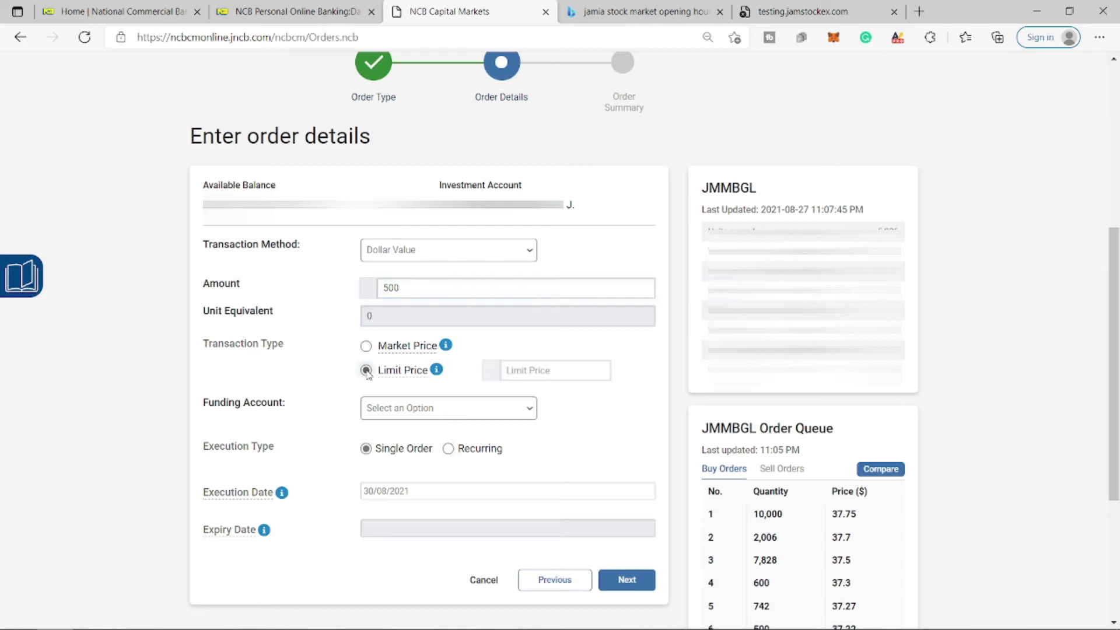
click(547, 379)
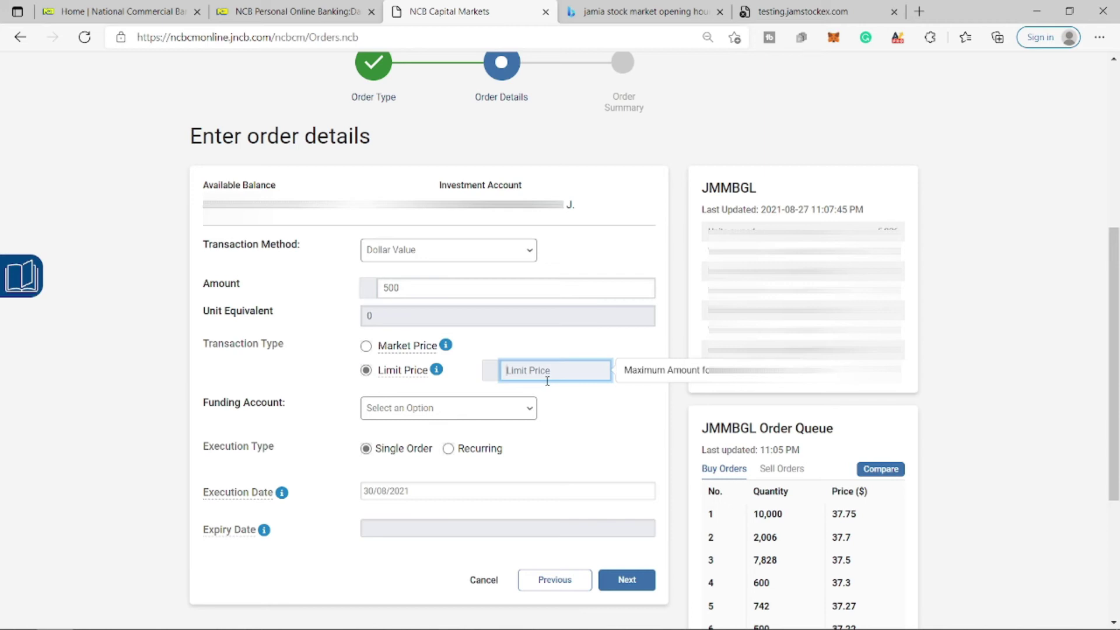
text(37)
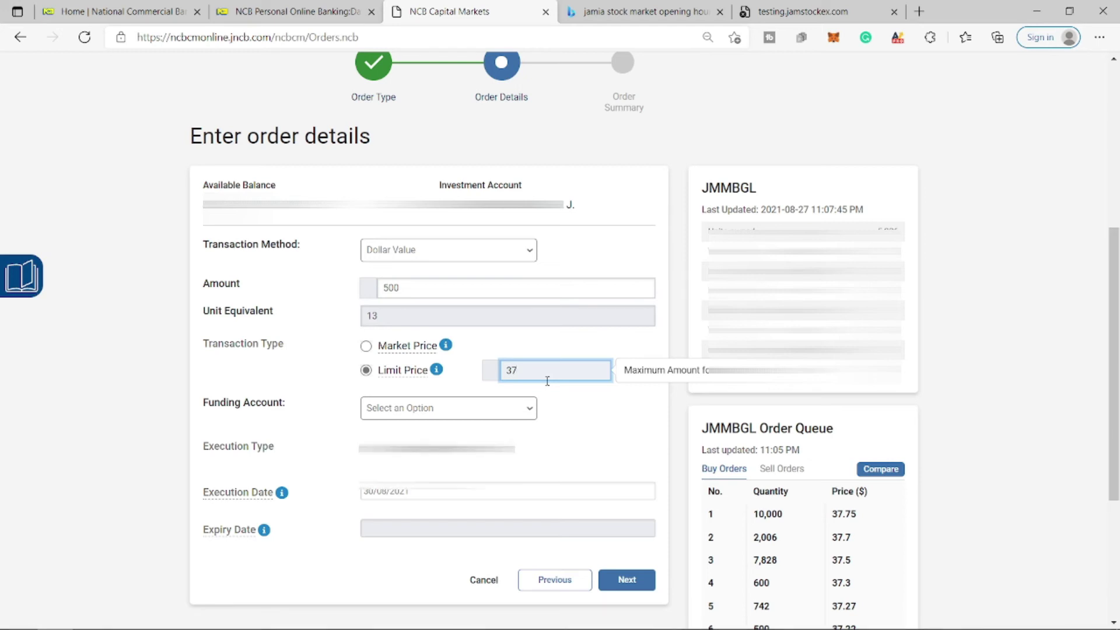
click(533, 410)
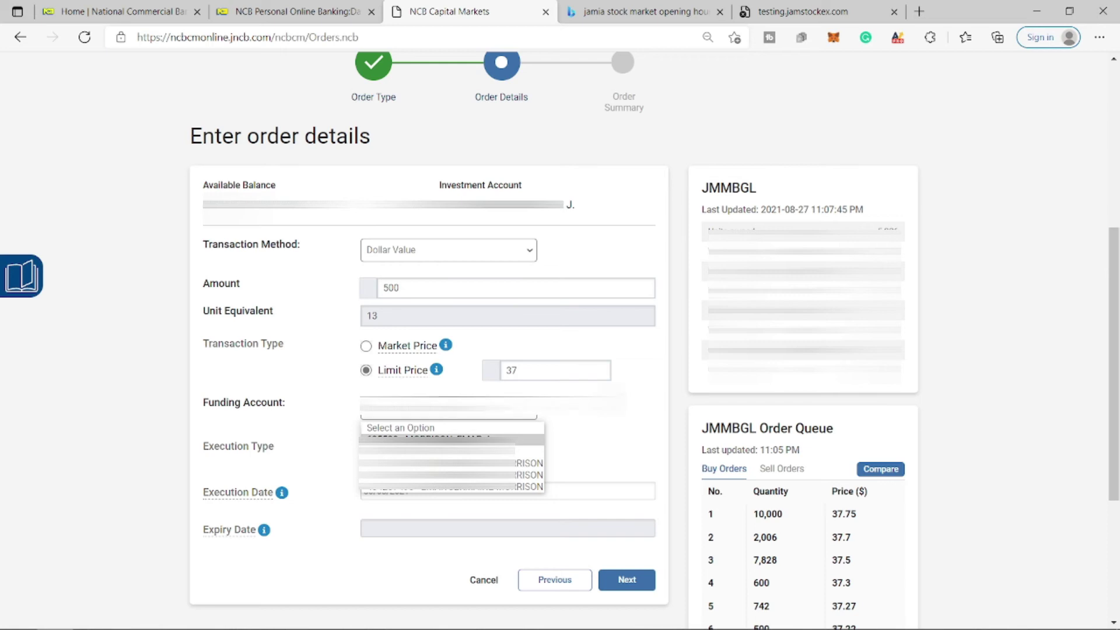
key(Return)
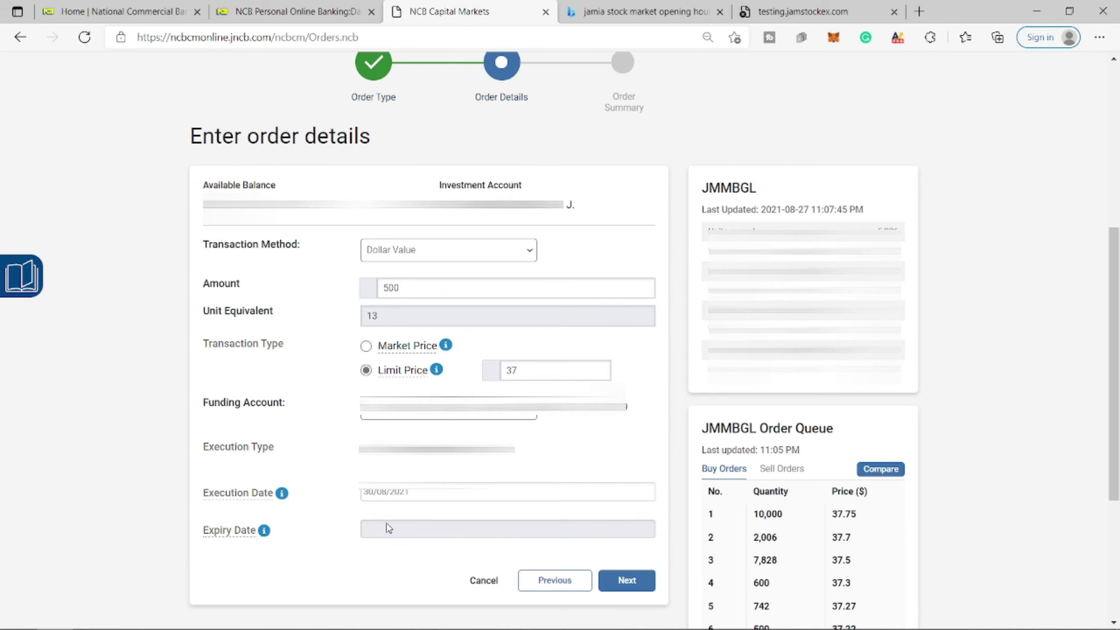
Continue to the order summary, review the JMMBGL buy order, and place it
click(623, 581)
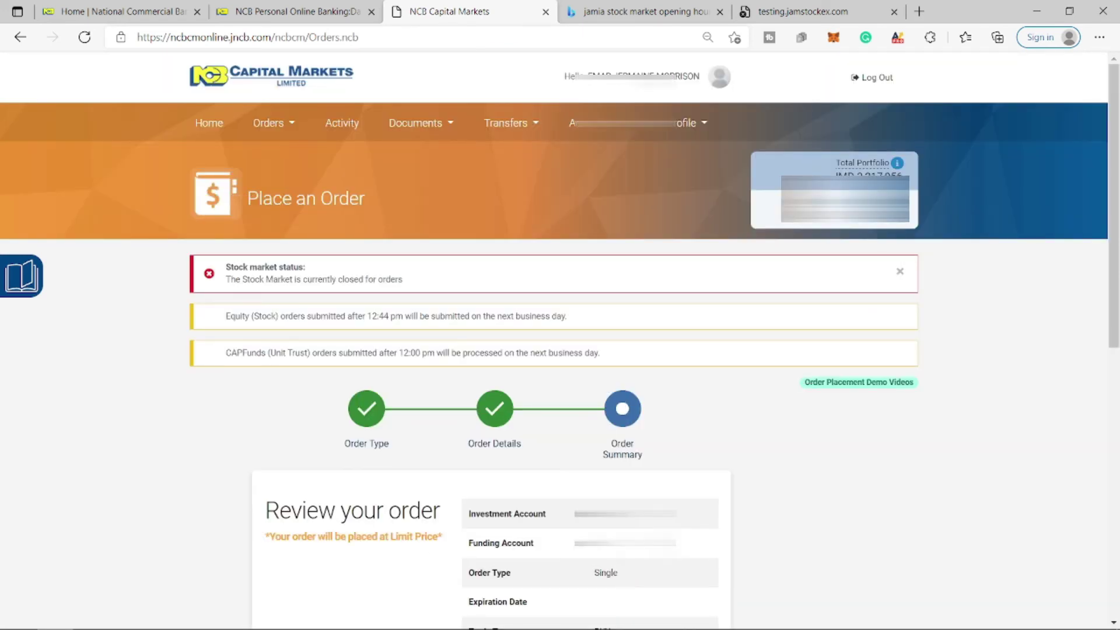
scroll(642, 525, down, 7)
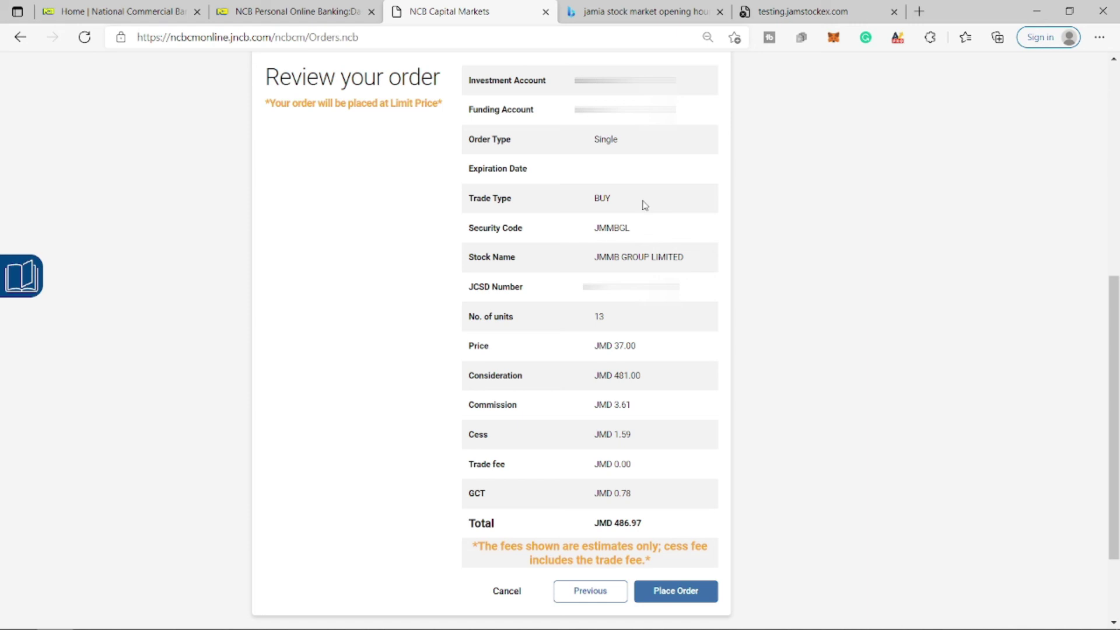
click(677, 591)
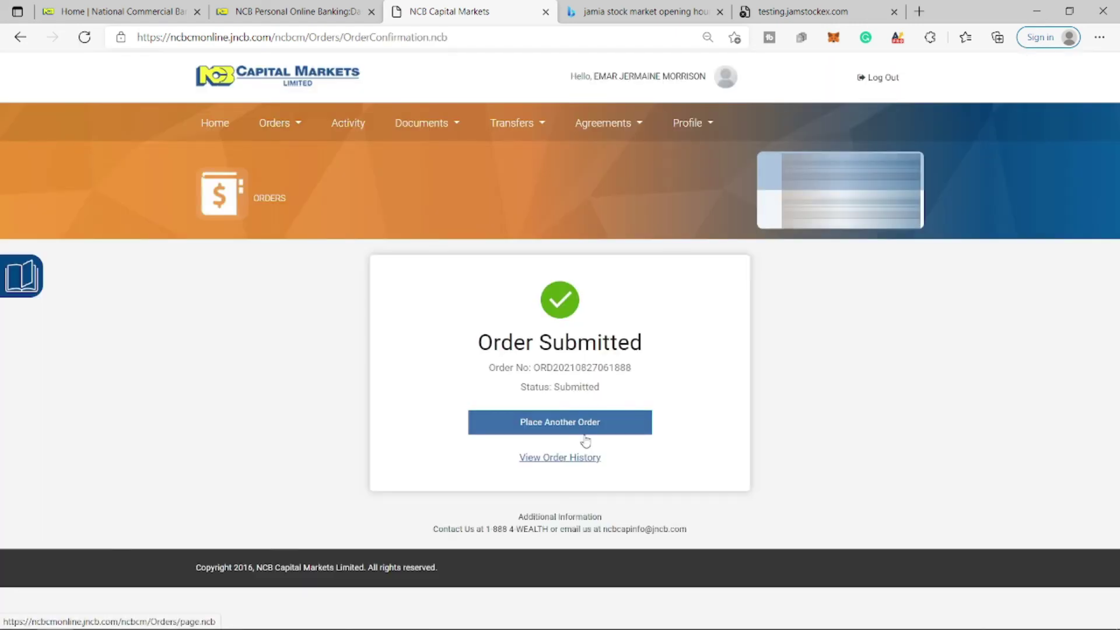